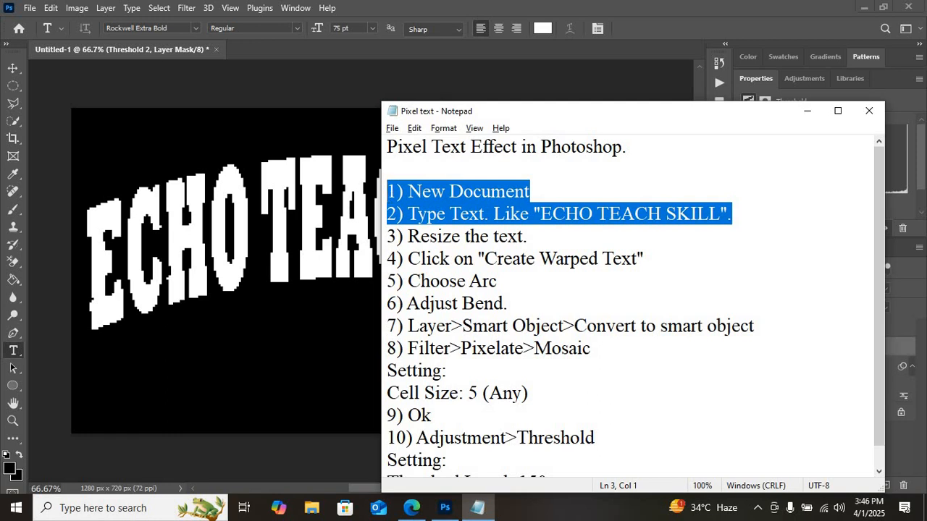
Step: Switch to Photoshop and create a new 1280 x 720 px RGB document at 72 ppi with a white background
left_click(29, 8)
left_click(30, 8)
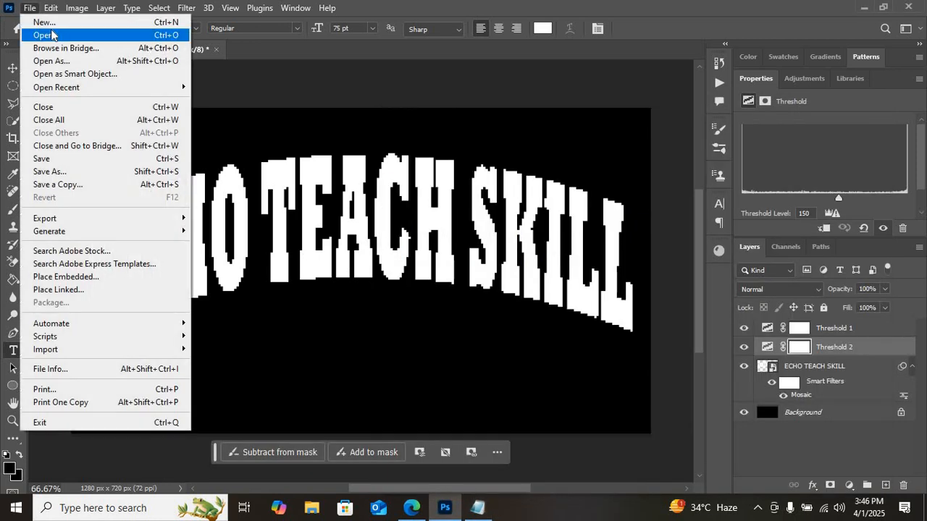
left_click(52, 24)
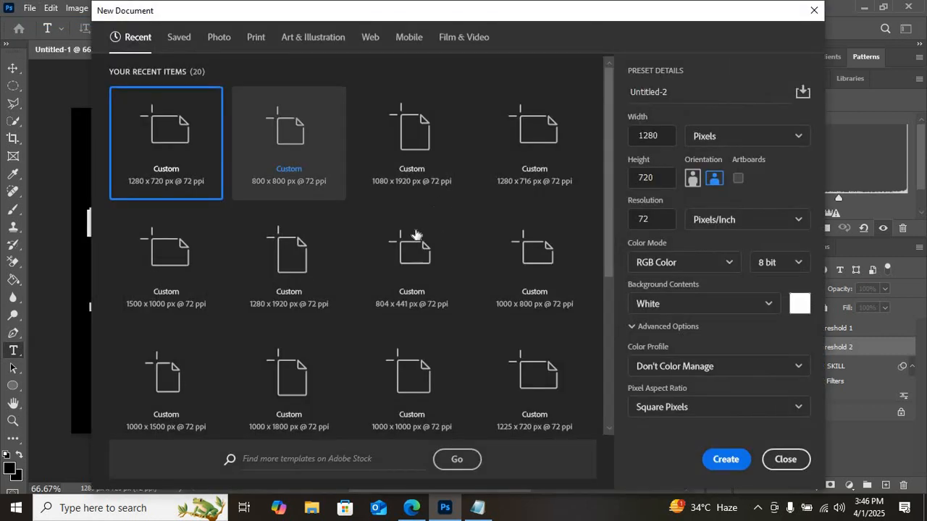
left_click(730, 462)
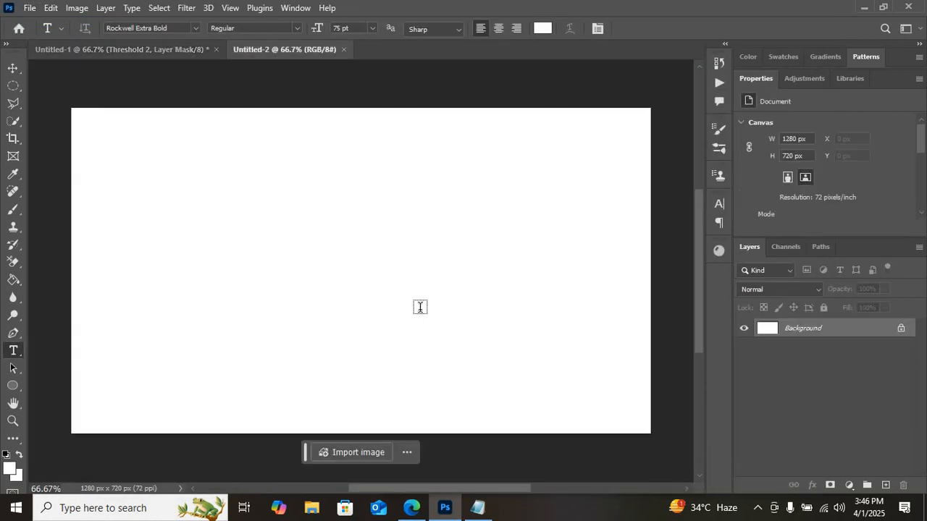
Step: Set the foreground color to black (000000) and fill the canvas background with it using the Paint Bucket
left_click(11, 469)
type("000000")
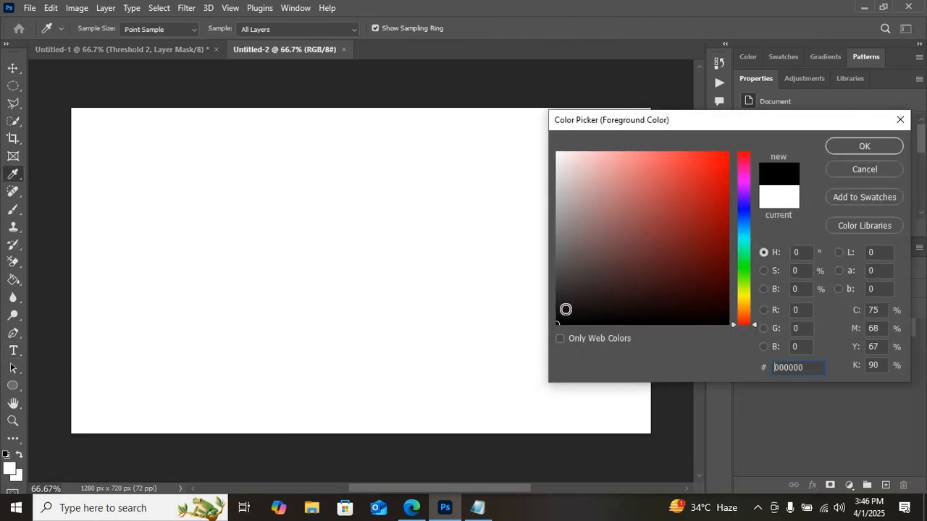
left_click(849, 153)
key("t")
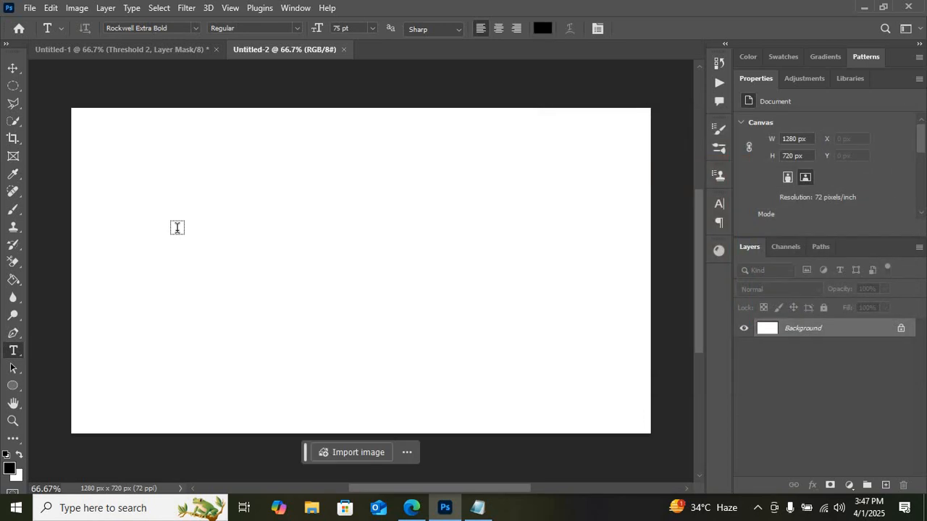
left_click(13, 280)
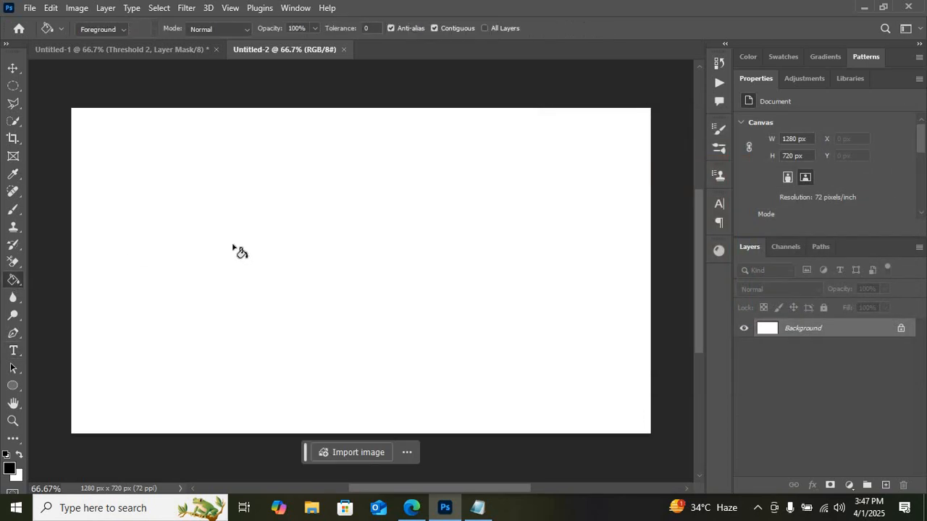
left_click(504, 142)
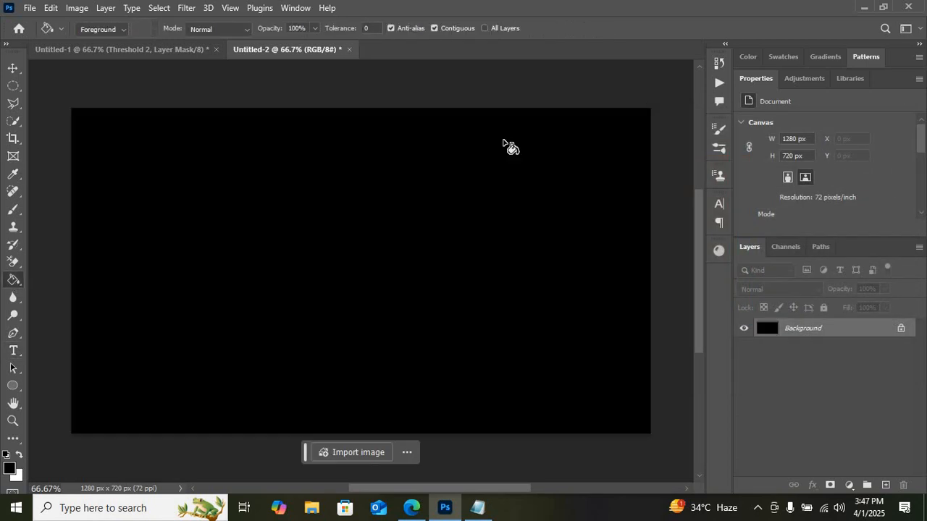
Step: Set the Type tool's text color to white (ffffff) and start an empty text line on the left part of the canvas
left_click(13, 352)
left_click(543, 29)
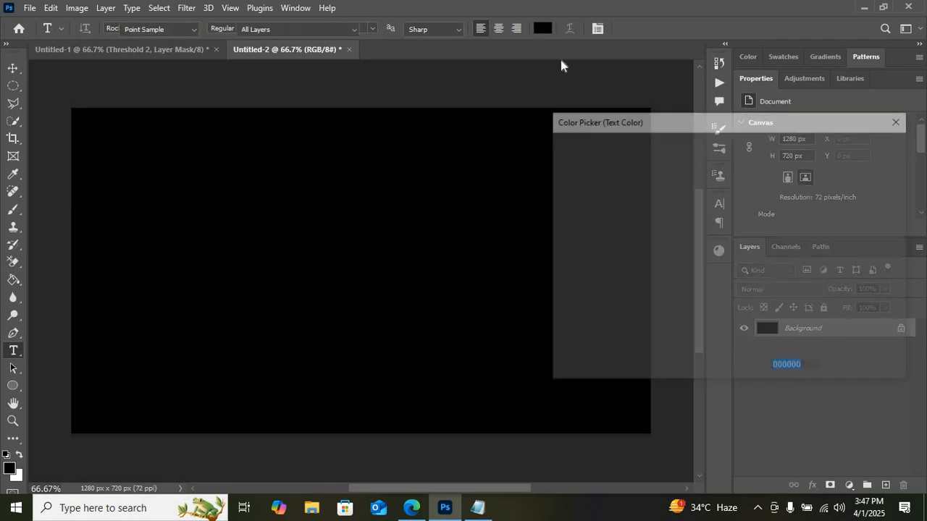
left_click(557, 153)
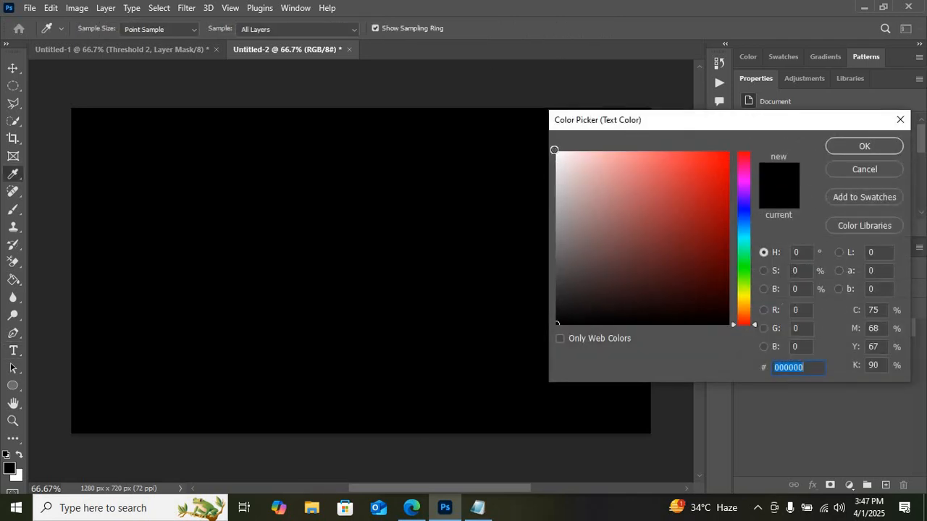
left_click(847, 146)
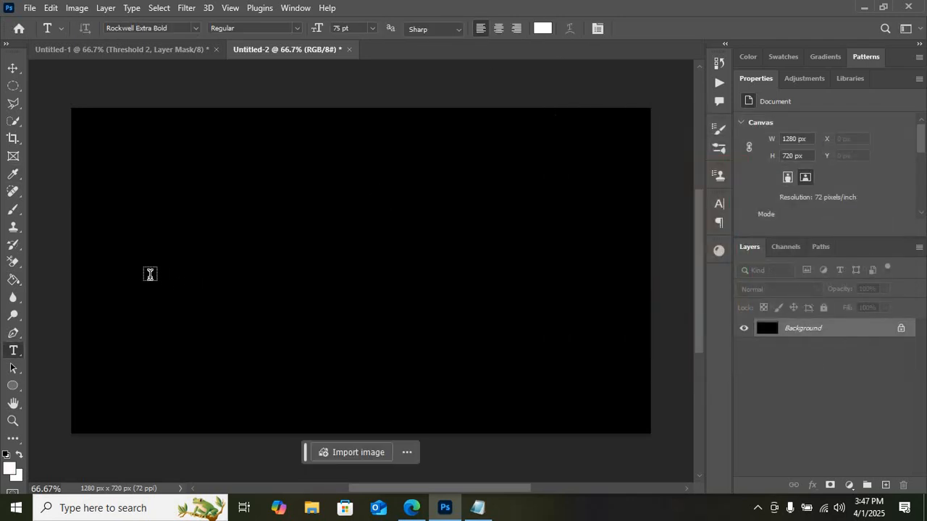
left_click(143, 275)
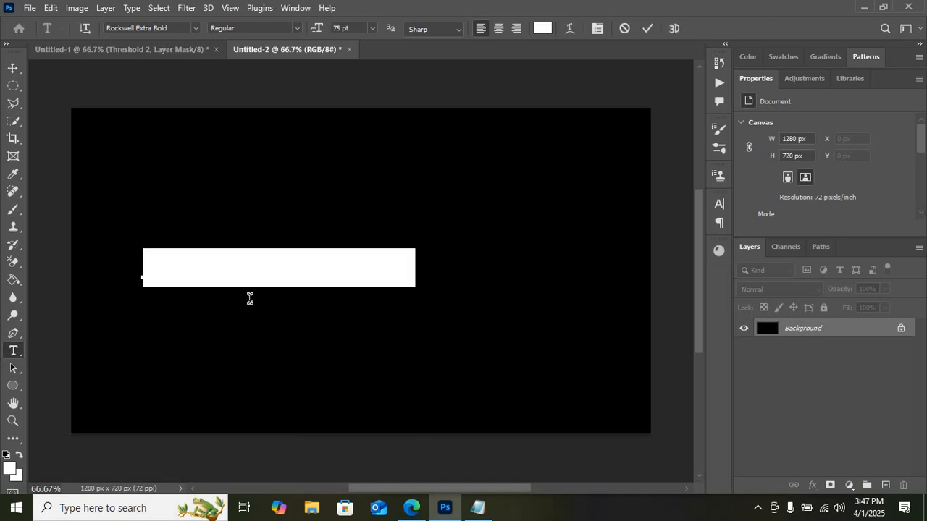
key("BackSpace")
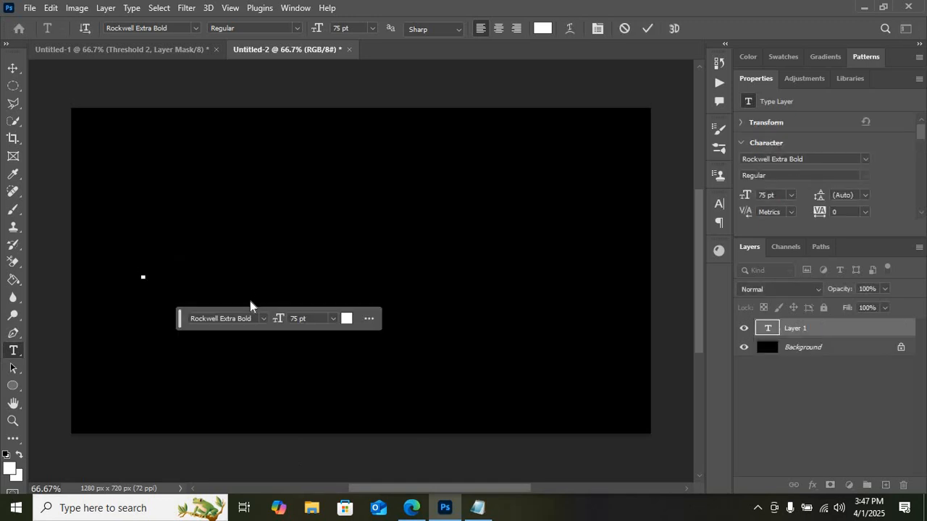
type("ECHO")
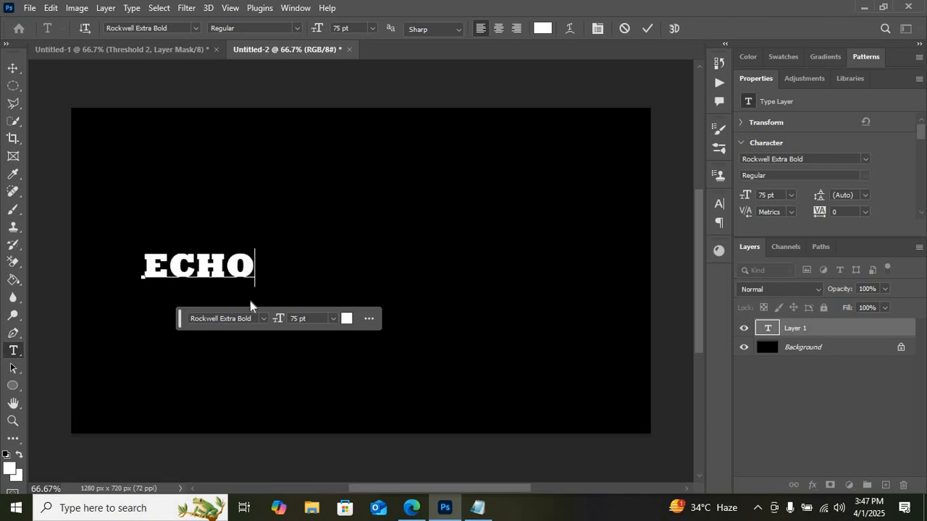
type(" T")
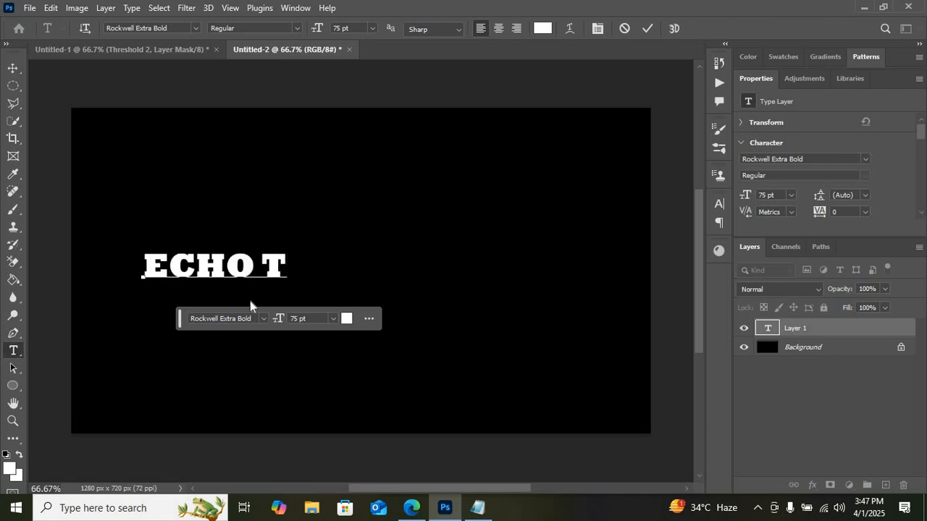
key("Left")
key("Left")
key("Left")
key("Left")
key("Left")
key("Left")
key("ctrl+a")
key("BackSpace")
Step: Enter the text "TECH ECHO SKILL", commit it and activate the Move tool
type("T")
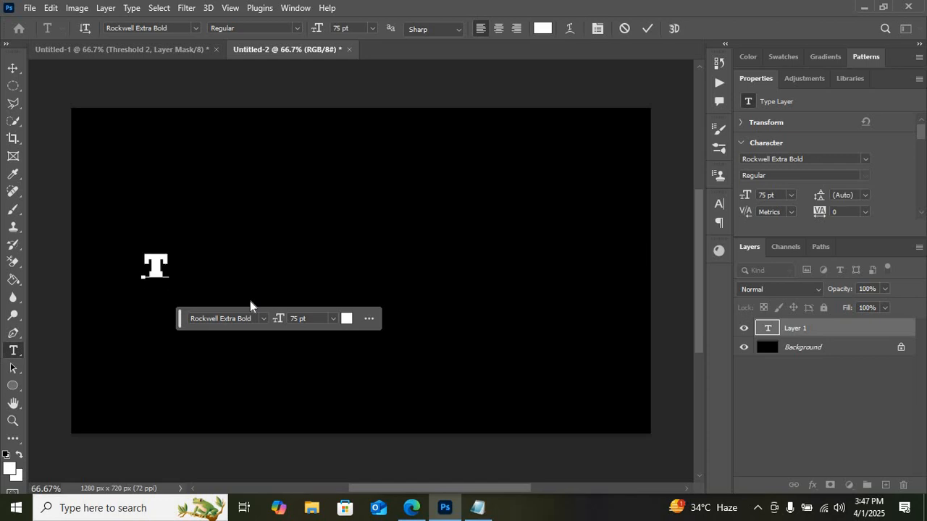
type("ECH")
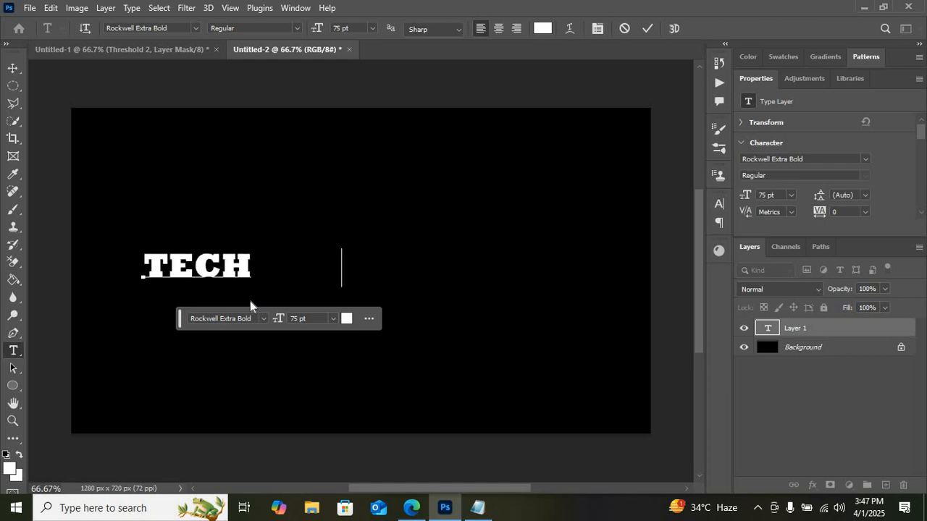
type(" ECHO SKILL")
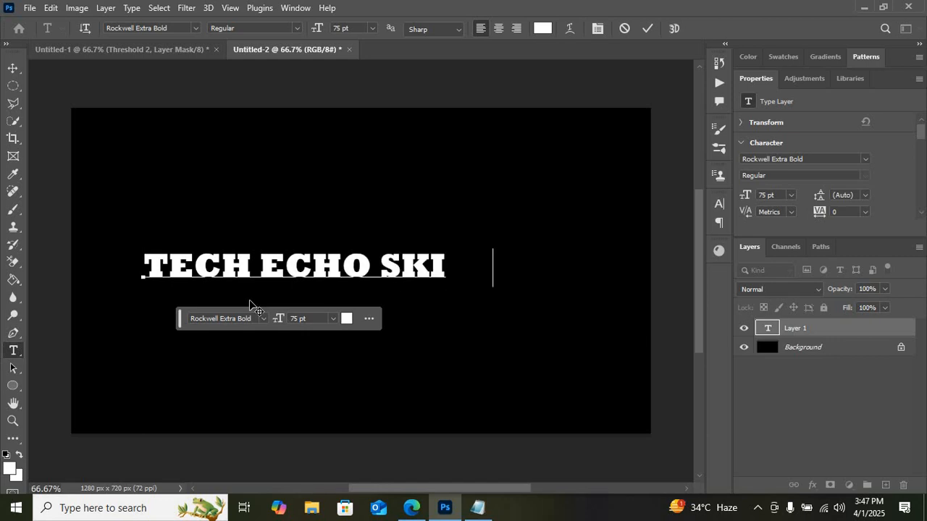
left_click(14, 85)
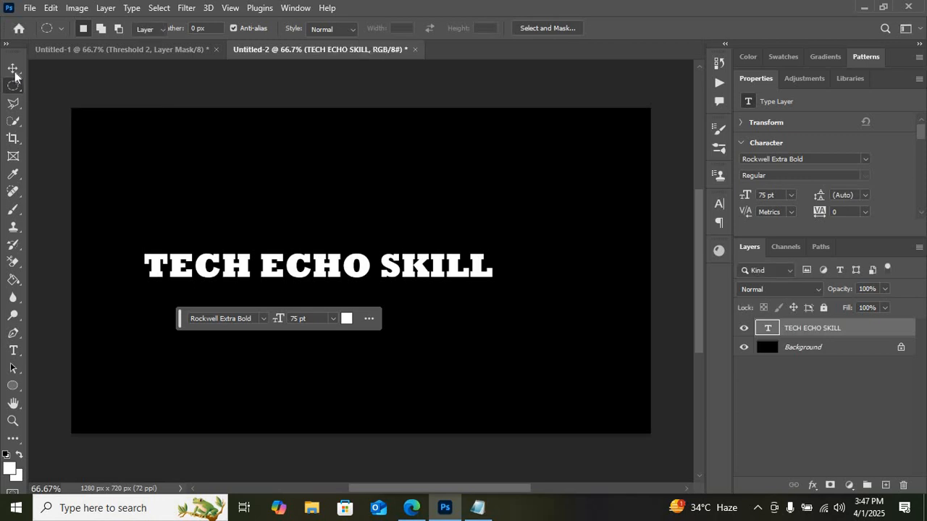
left_click(15, 70)
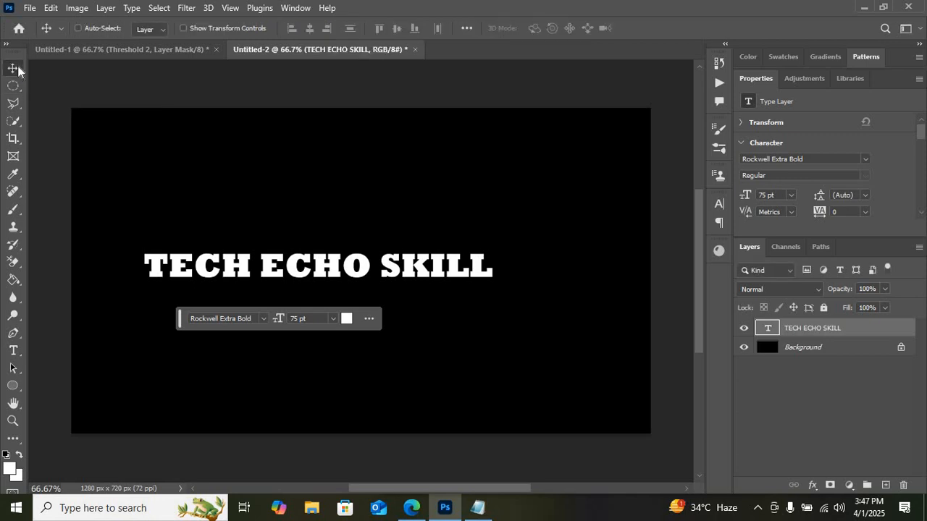
Step: Highlight the resize step in the Notepad notes and stretch the TECH ECHO SKILL text to about 144% width and 351% height
left_click(478, 510)
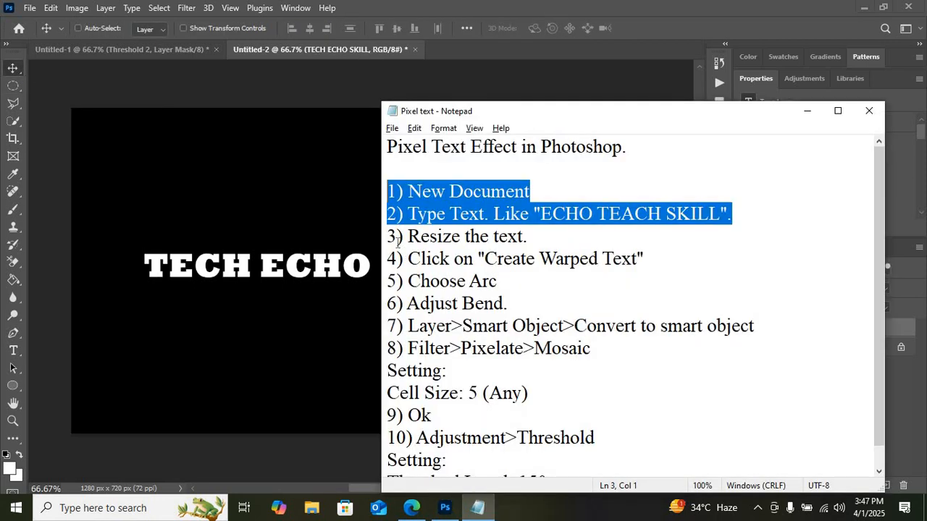
left_click_drag(389, 241, 531, 241)
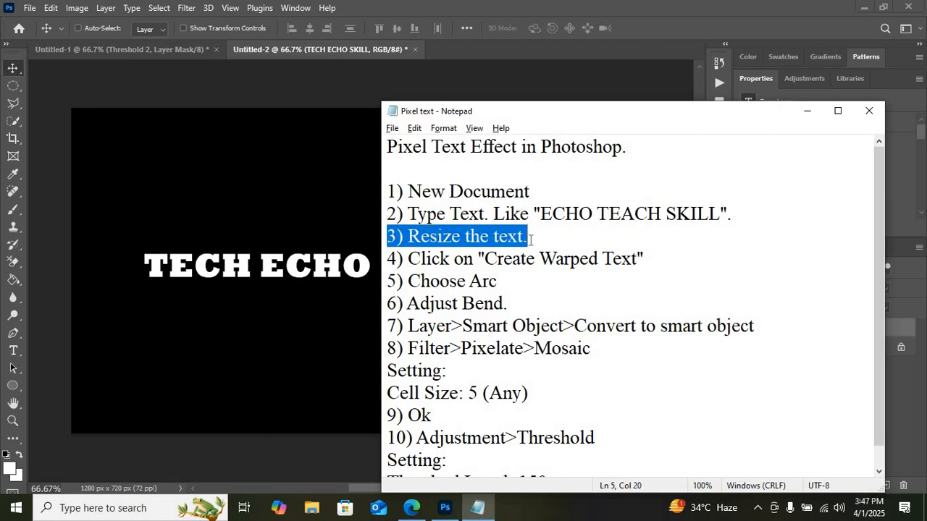
left_click(181, 34)
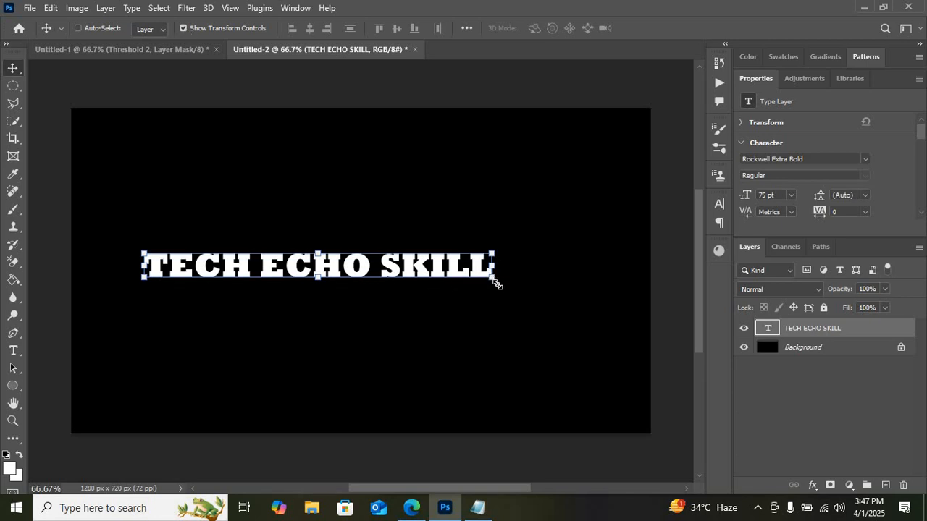
left_click_drag(497, 285, 517, 288)
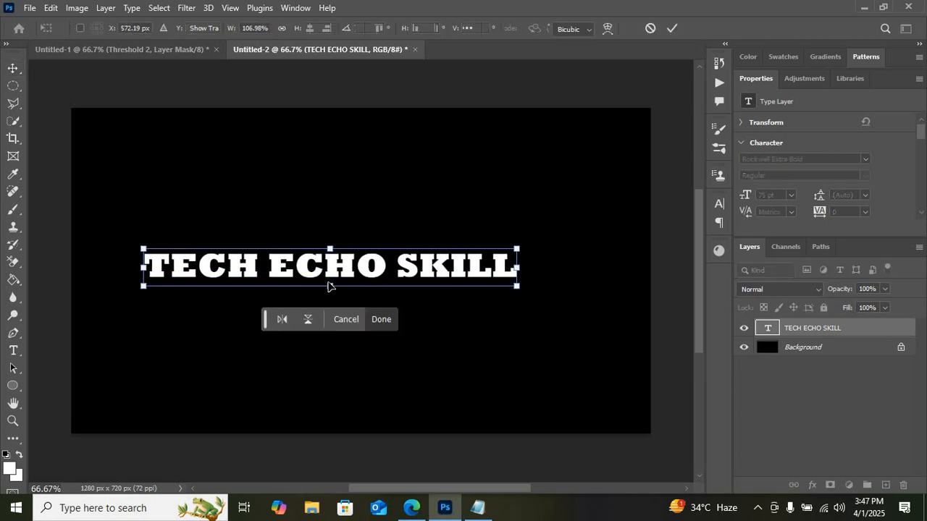
left_click_drag(330, 287, 331, 369)
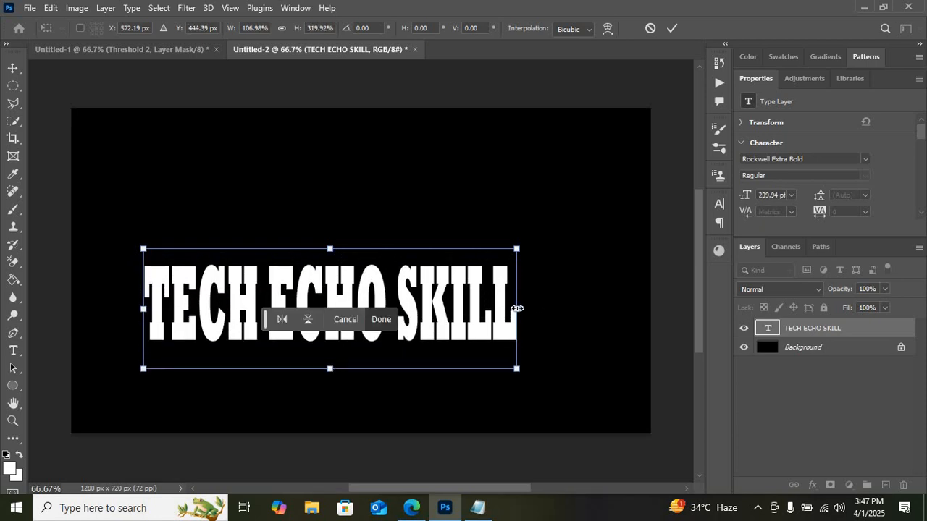
left_click_drag(517, 309, 610, 306)
left_click_drag(145, 310, 102, 310)
left_click_drag(356, 251, 355, 241)
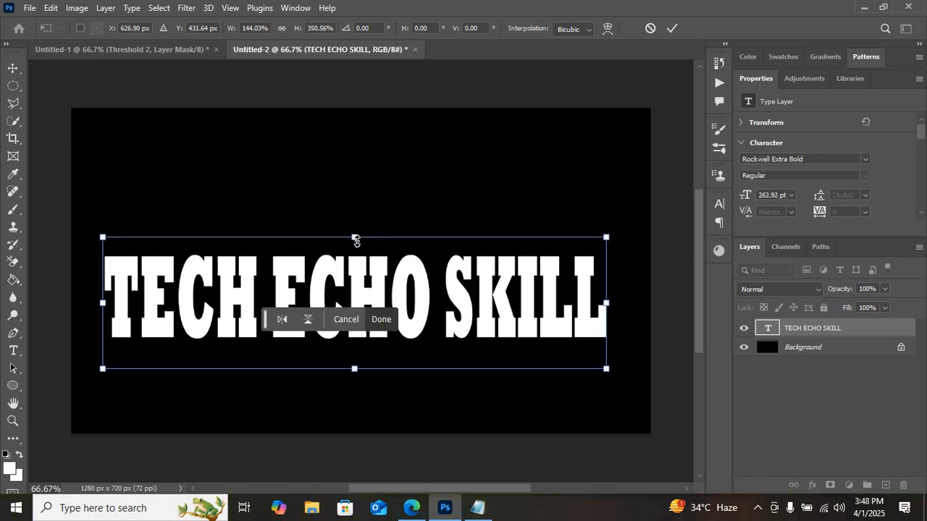
key("Return")
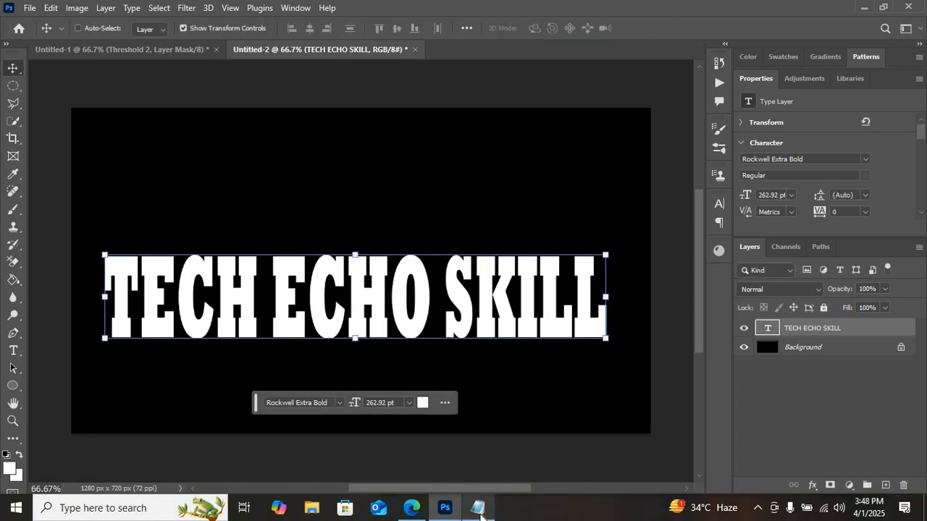
Step: Highlight step 4, Create Warped Text, in the Notepad notes and open the Warp Text settings for the TECH ECHO SKILL layer
left_click(477, 508)
left_click_drag(392, 258, 643, 260)
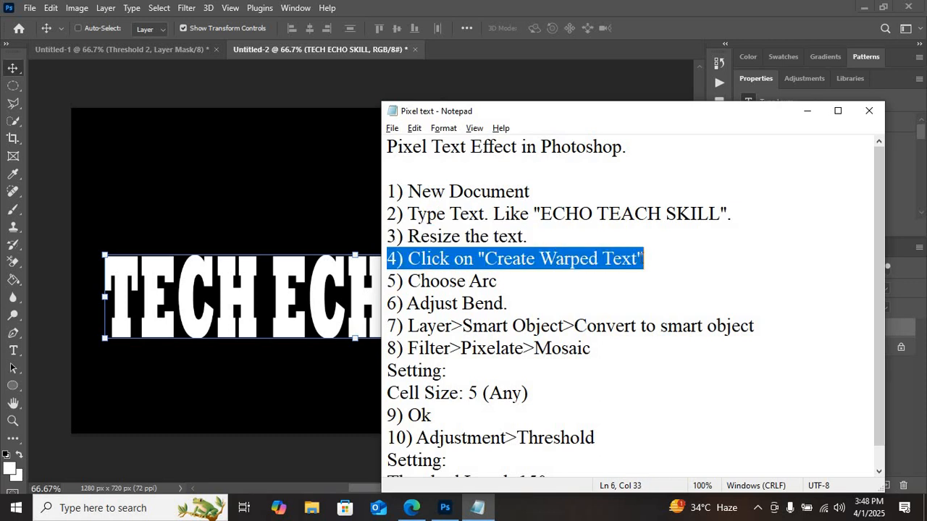
left_click(552, 38)
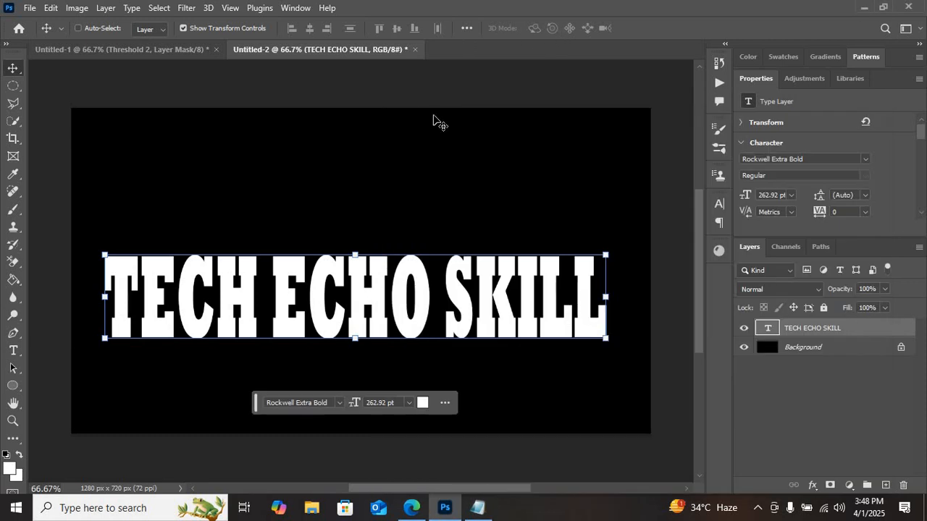
left_click(13, 352)
left_click(10, 354)
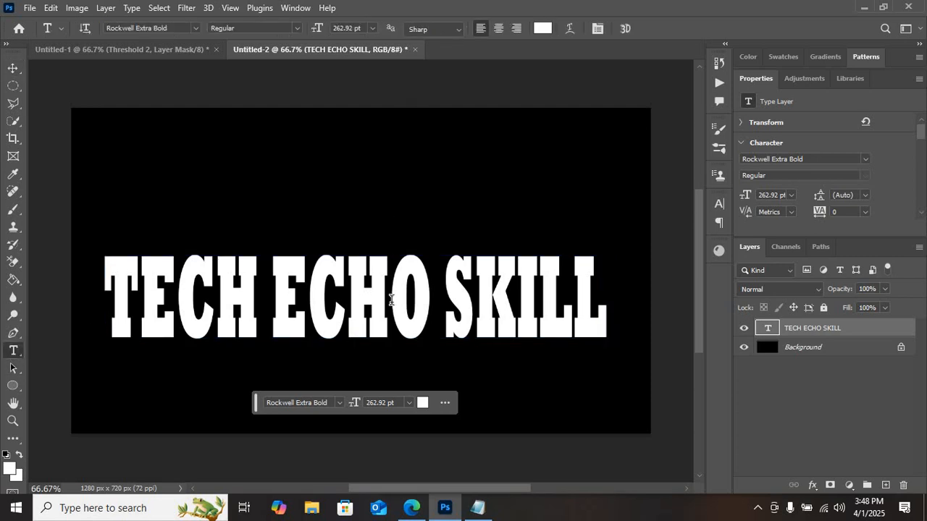
left_click(569, 30)
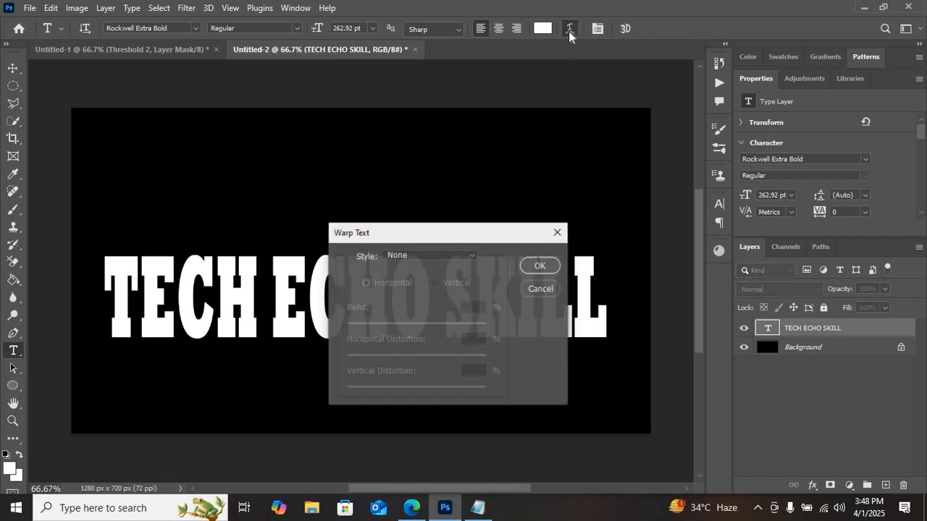
Step: Highlight "5) Choose Arc" in the Notepad notes and set the text's warp style to Arc
key("alt+Tab")
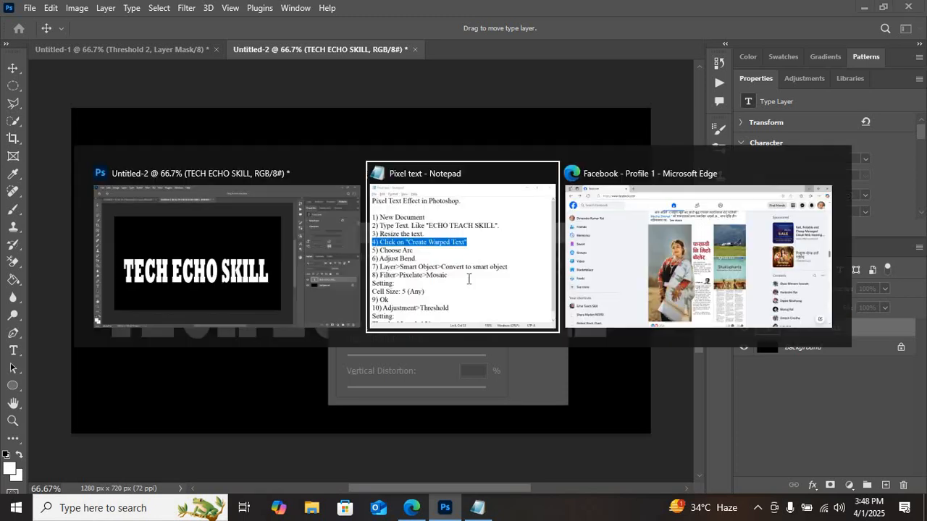
key("Down")
key("shift+Home")
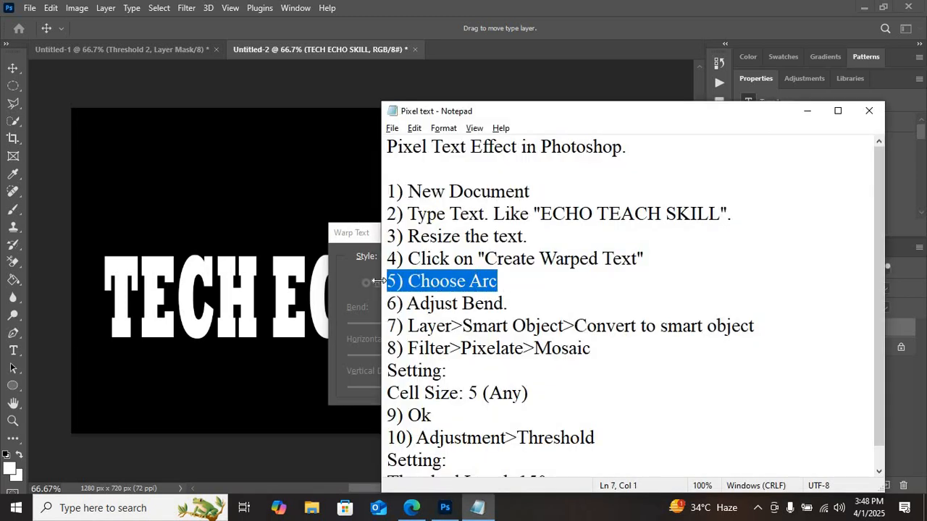
key("alt+Tab")
left_click(467, 252)
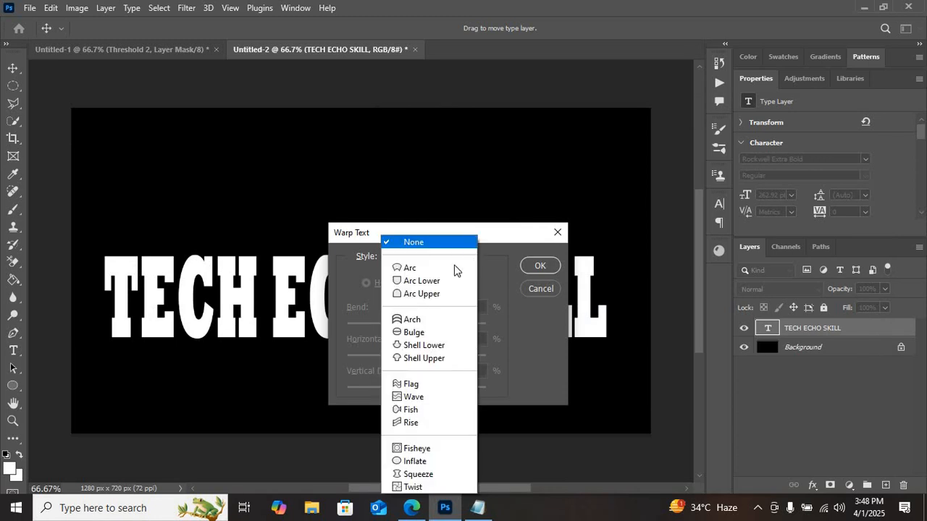
left_click(426, 268)
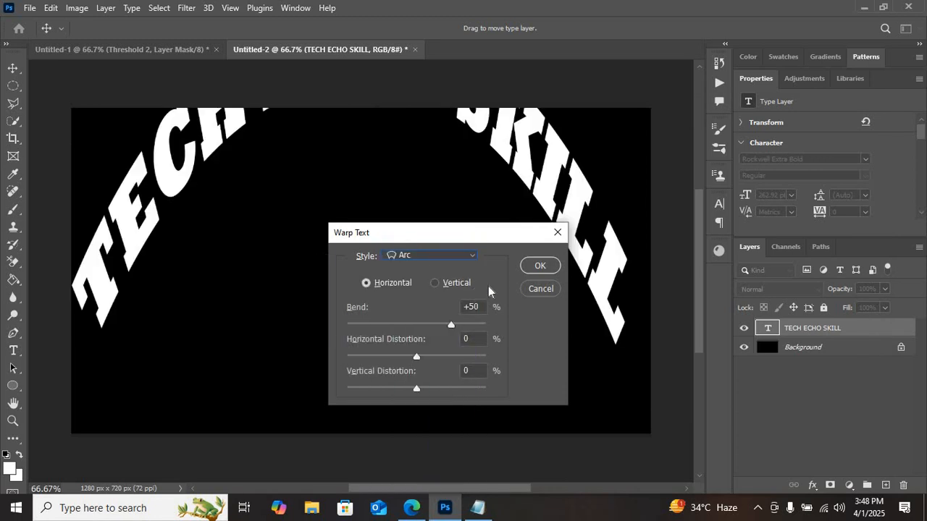
Step: Highlight "6) Adjust Bend." in the Notepad notes and apply the arc warp to the text with a +13% bend
key("alt+Tab")
left_click_drag(513, 304, 387, 304)
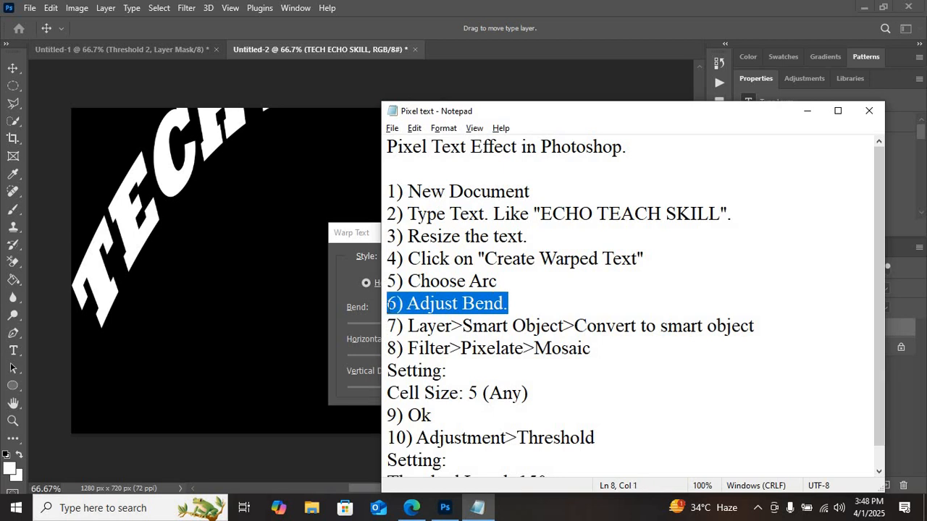
key("alt+Tab")
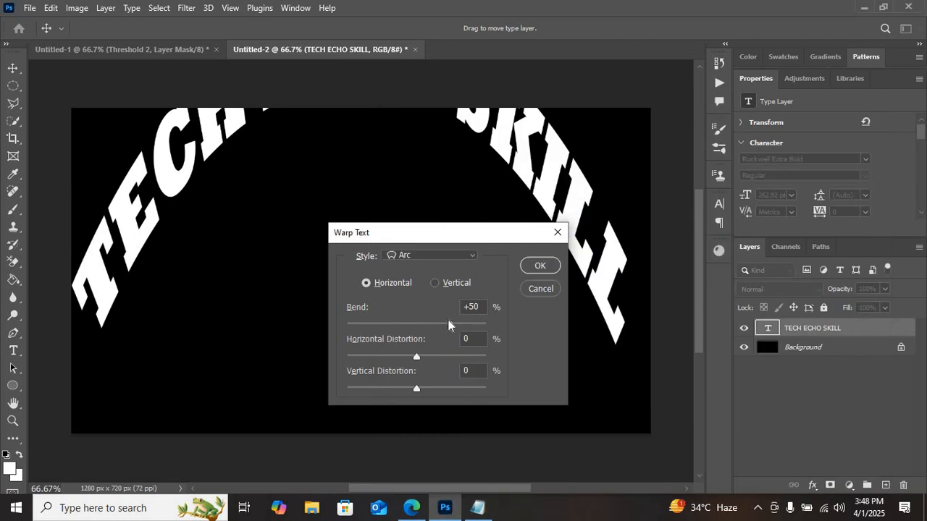
left_click_drag(452, 326, 426, 327)
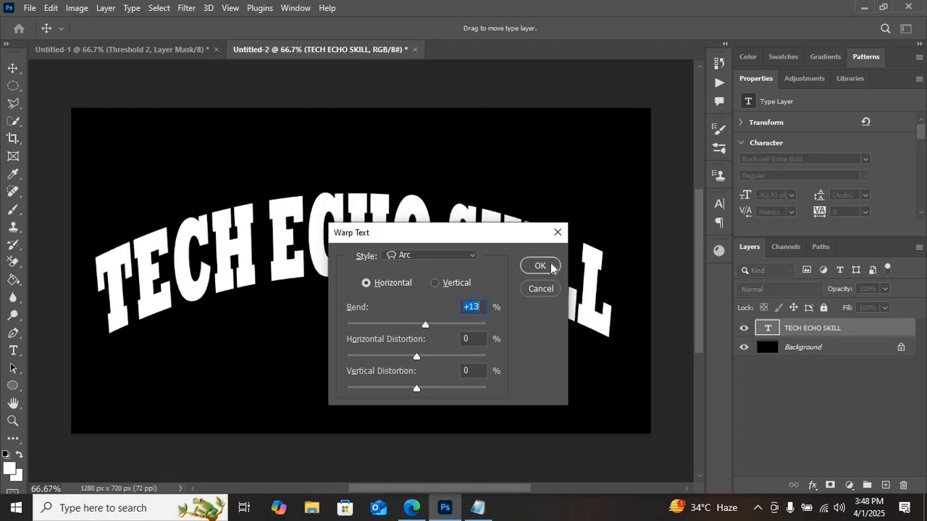
left_click(550, 267)
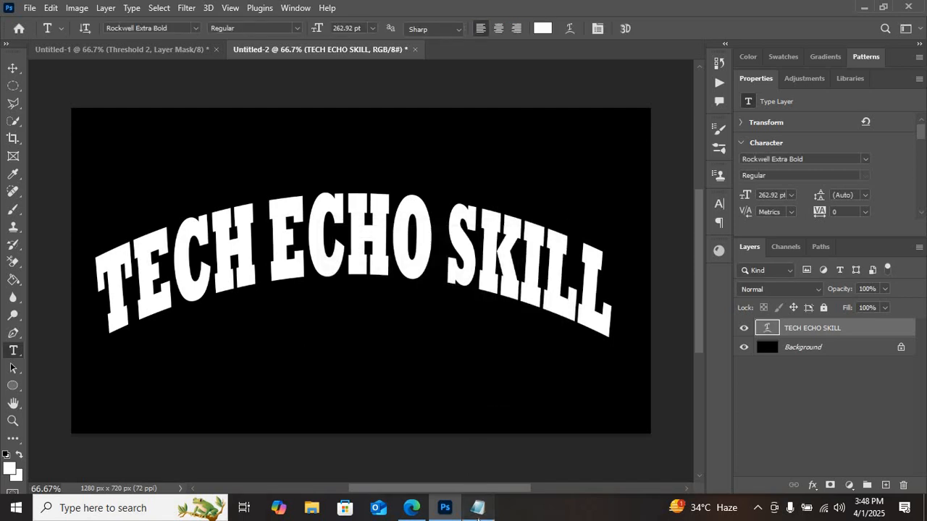
Step: Highlight step 7 in the Notepad notes and convert the TECH ECHO SKILL text layer to a smart object
left_click(478, 508)
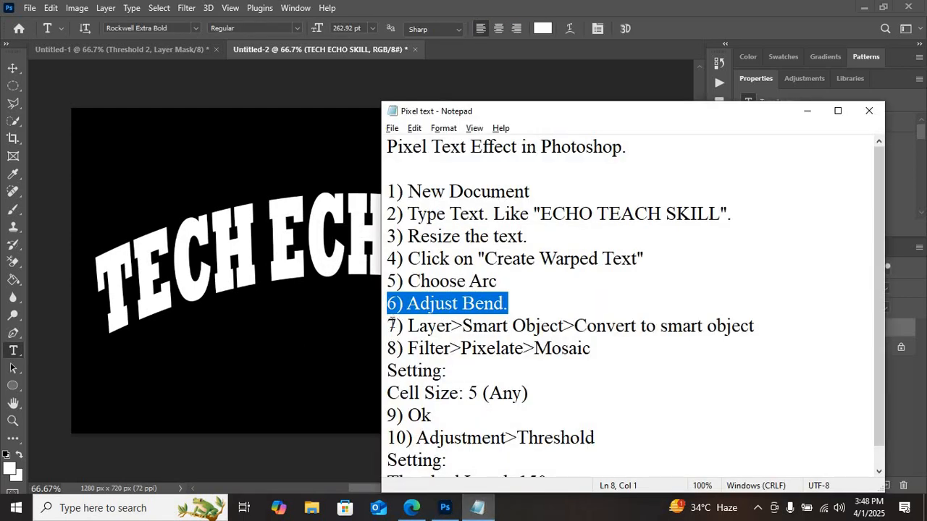
left_click_drag(391, 326, 758, 331)
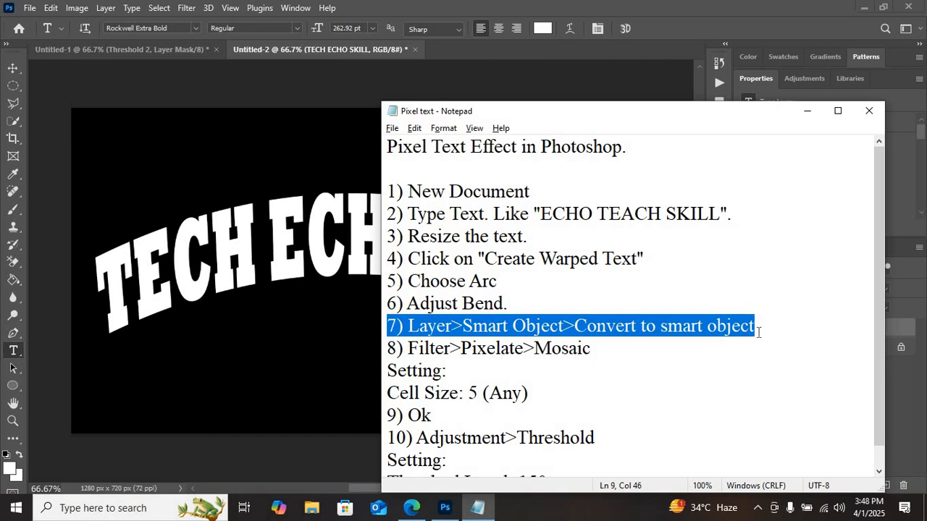
left_click(285, 84)
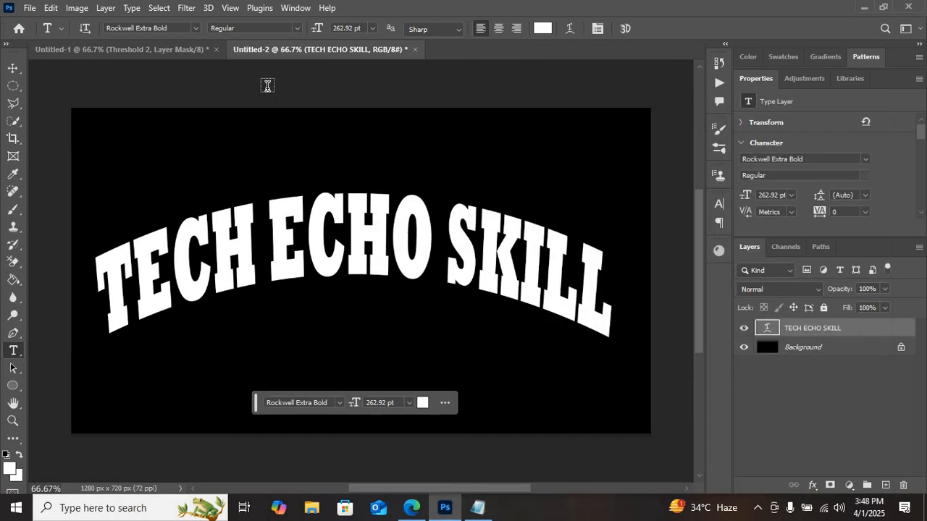
left_click(105, 8)
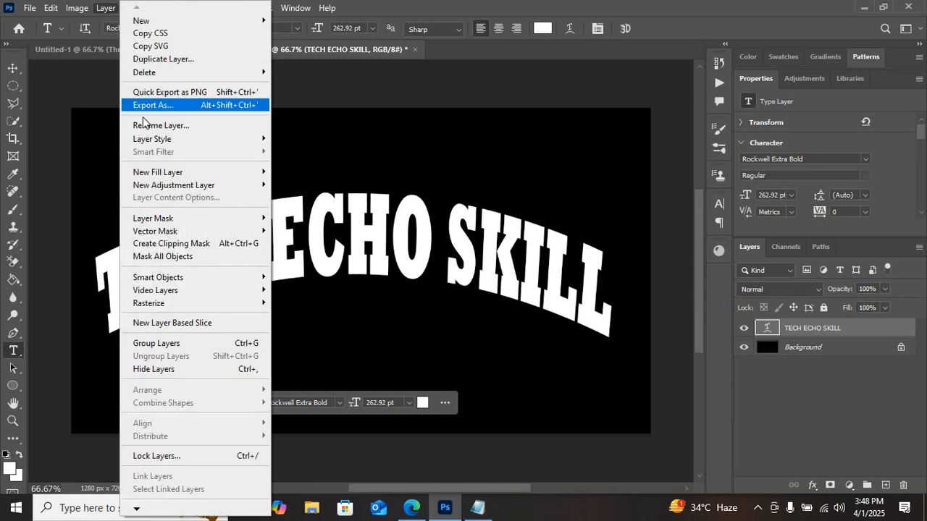
mouse_move(164, 176)
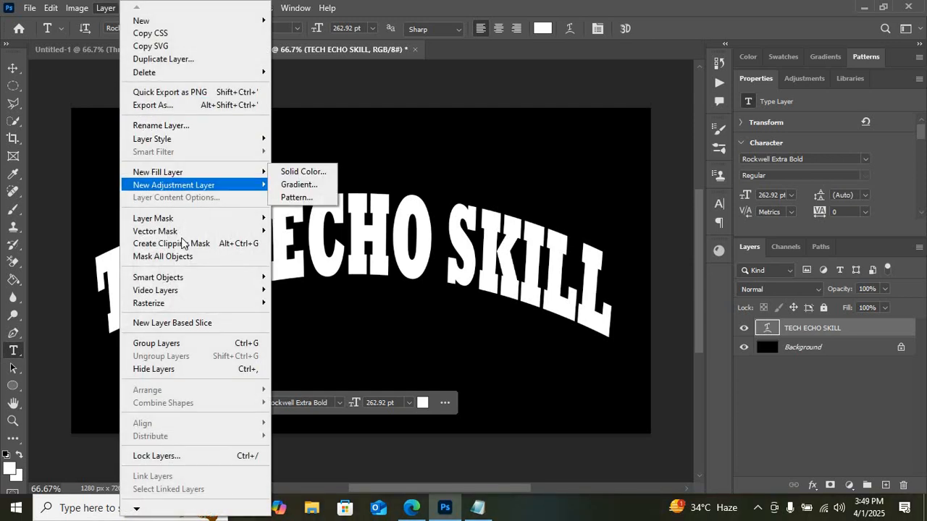
mouse_move(207, 283)
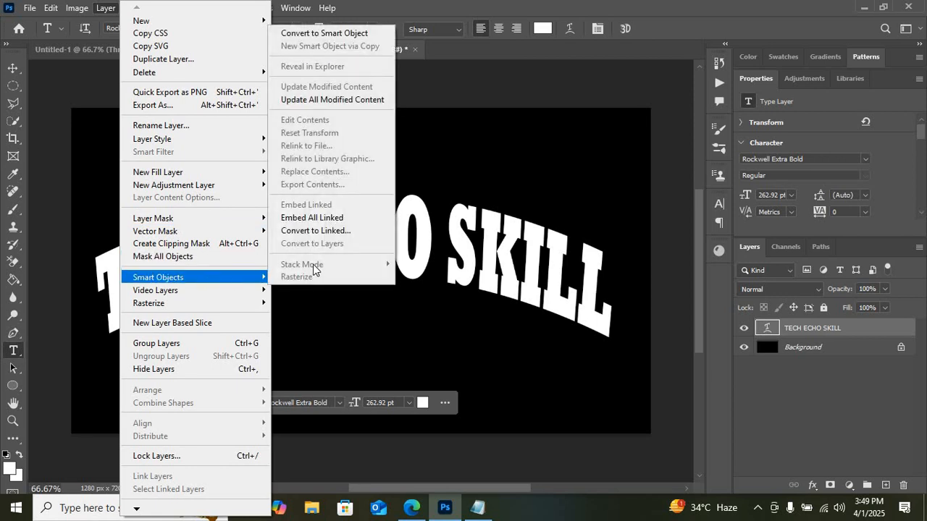
left_click(353, 39)
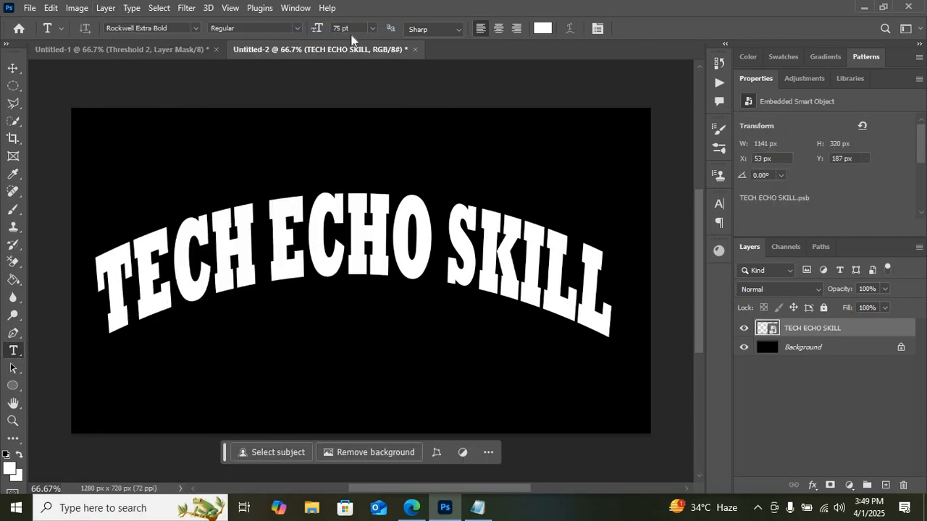
Step: Highlight step 8 in the Notepad notes and apply the Mosaic filter to the TECH ECHO SKILL layer with cell size 5
left_click(477, 508)
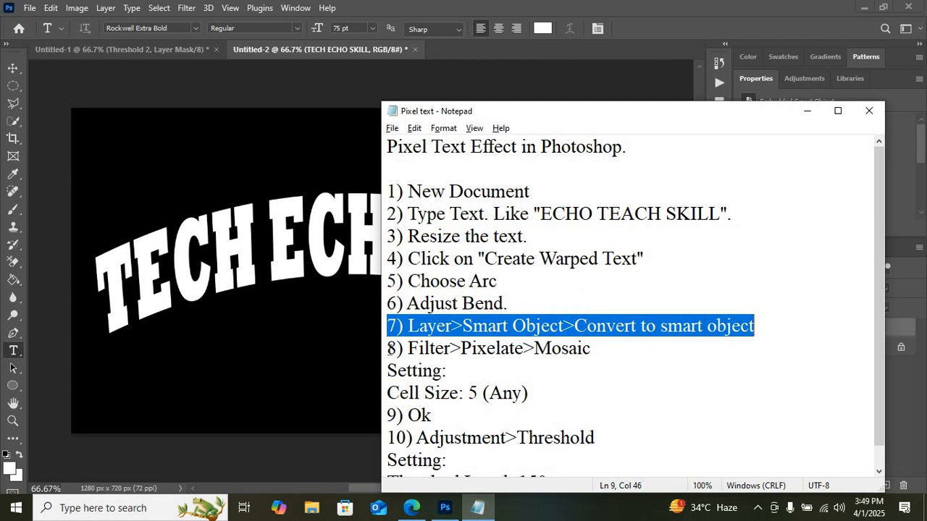
left_click_drag(389, 348, 595, 352)
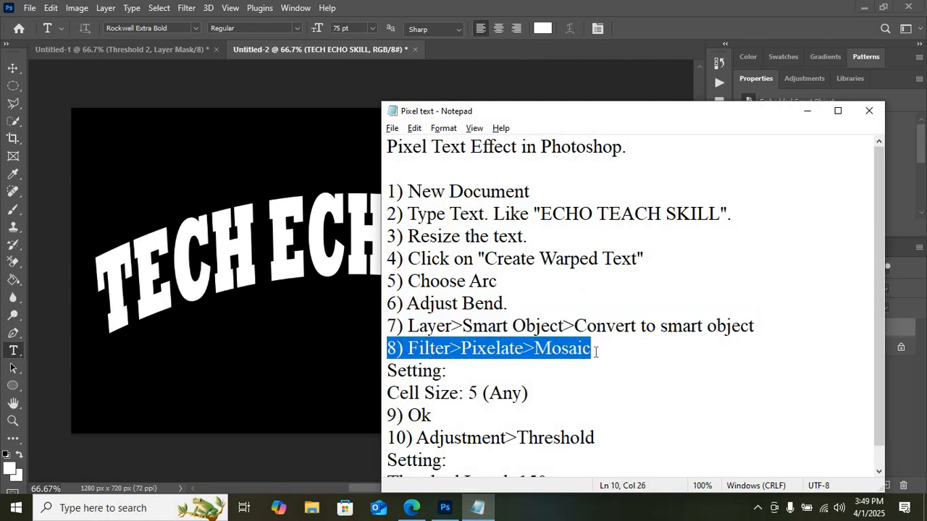
key("alt+Tab")
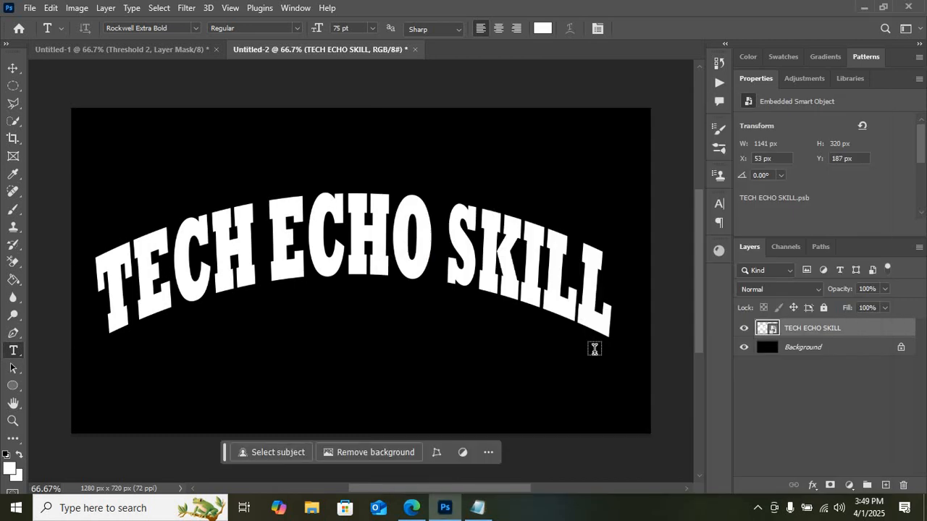
left_click(186, 8)
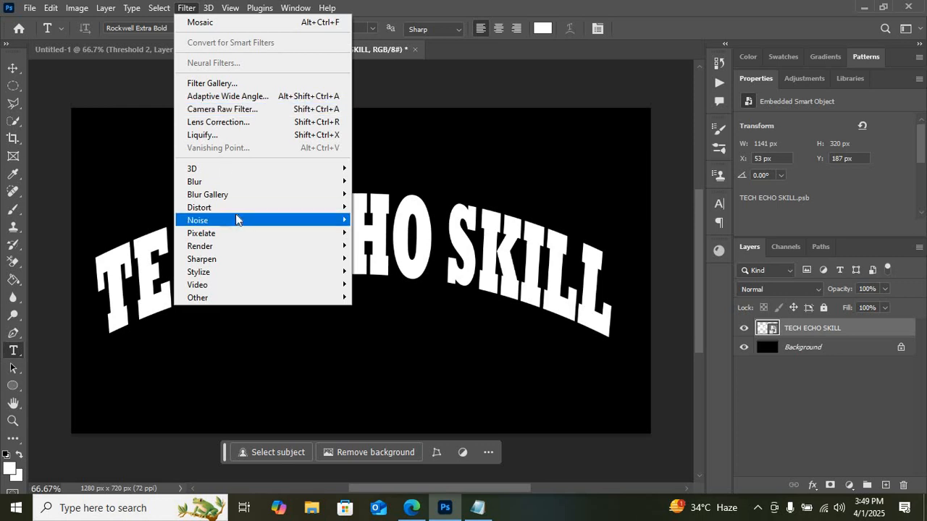
mouse_move(241, 234)
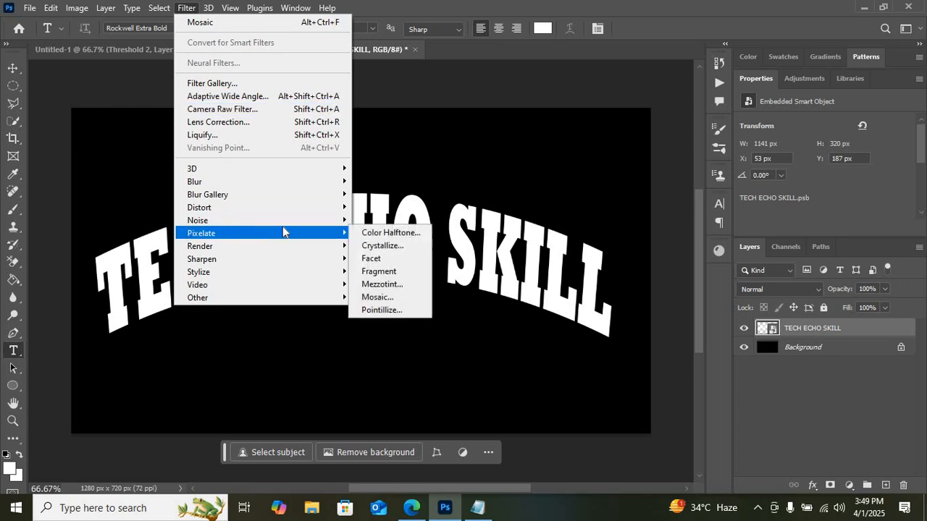
left_click(389, 298)
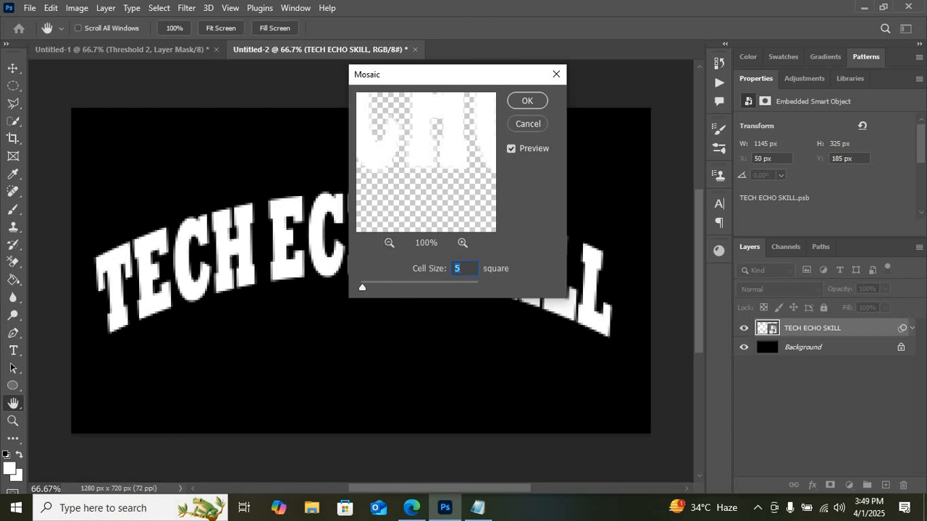
type("6")
left_click(528, 100)
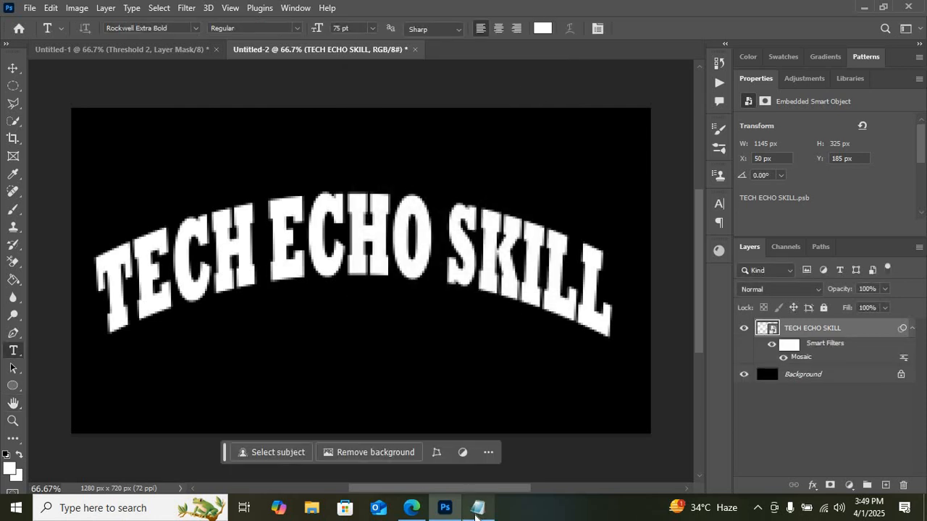
Step: Highlight "9) Ok" and then "10) Adjustment>Threshold" in the Notepad notes
left_click(477, 508)
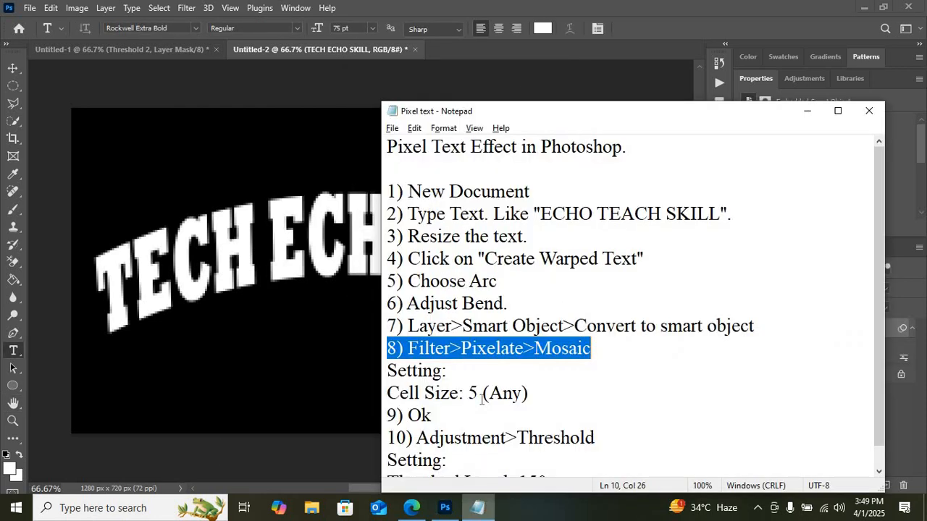
left_click(391, 415)
left_click(452, 414, "shift")
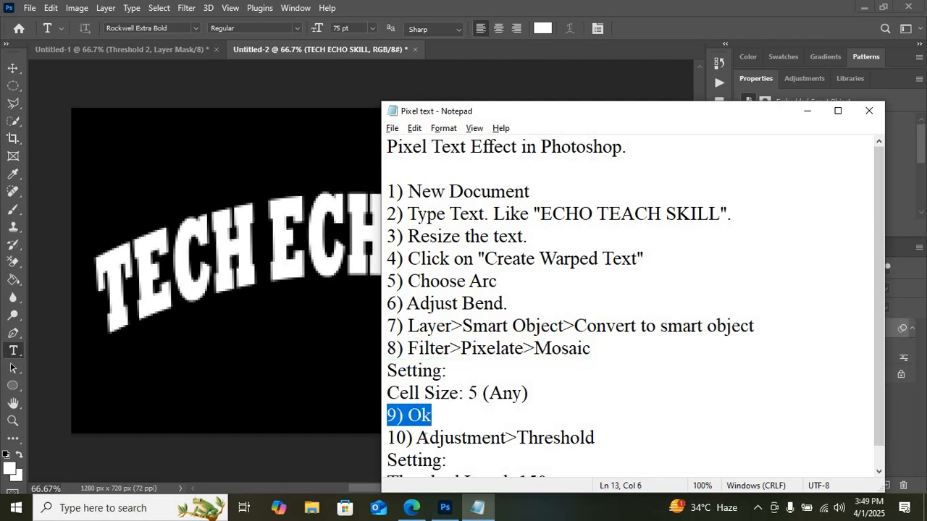
left_click_drag(878, 386, 876, 425)
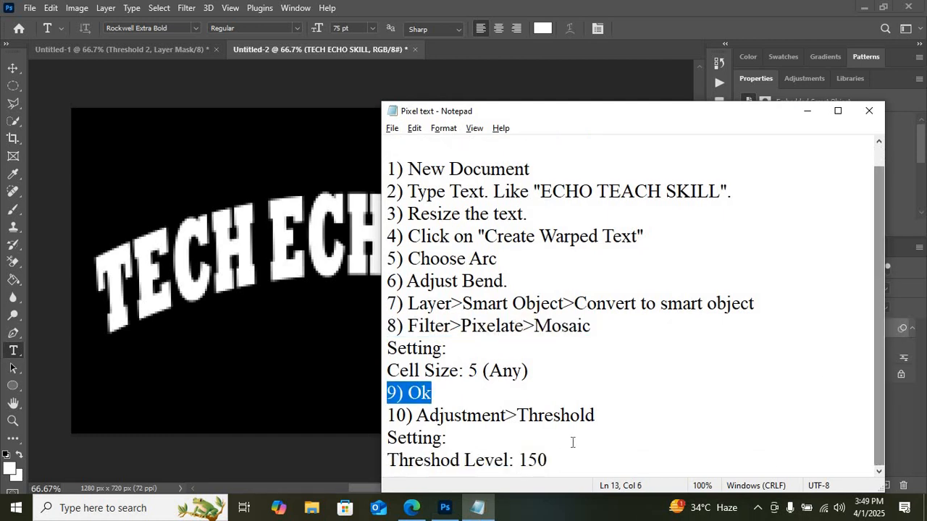
left_click_drag(388, 415, 600, 421)
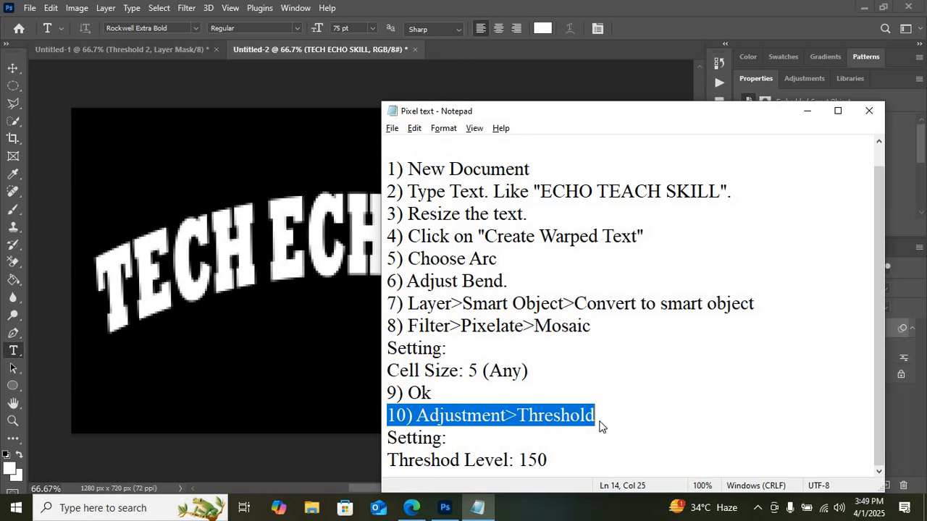
Step: Return to Photoshop and add a Threshold adjustment layer above the TECH ECHO SKILL layer
left_click(445, 508)
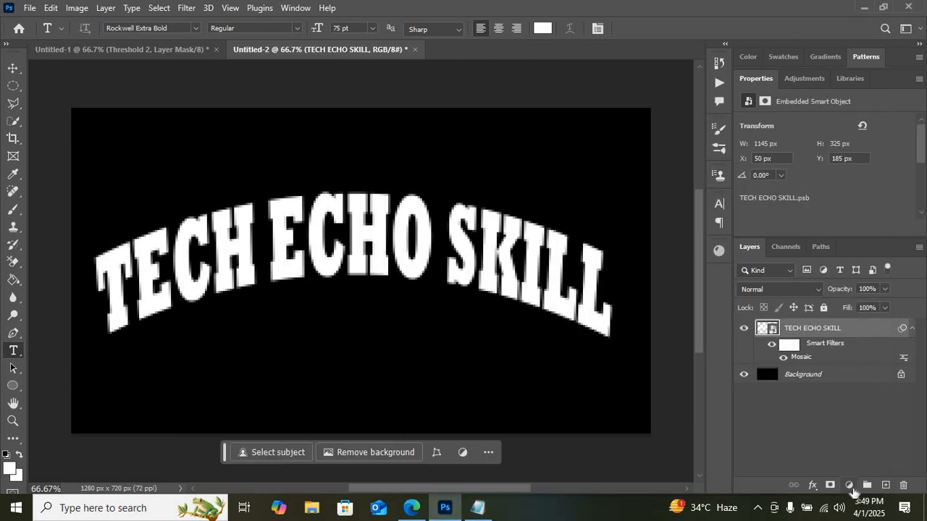
key("alt+Tab")
key("alt+Tab")
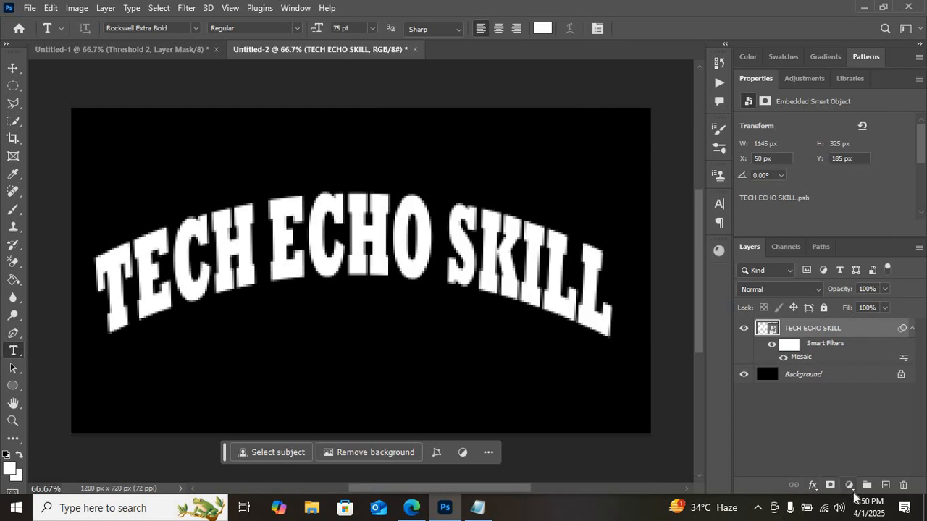
left_click(851, 486)
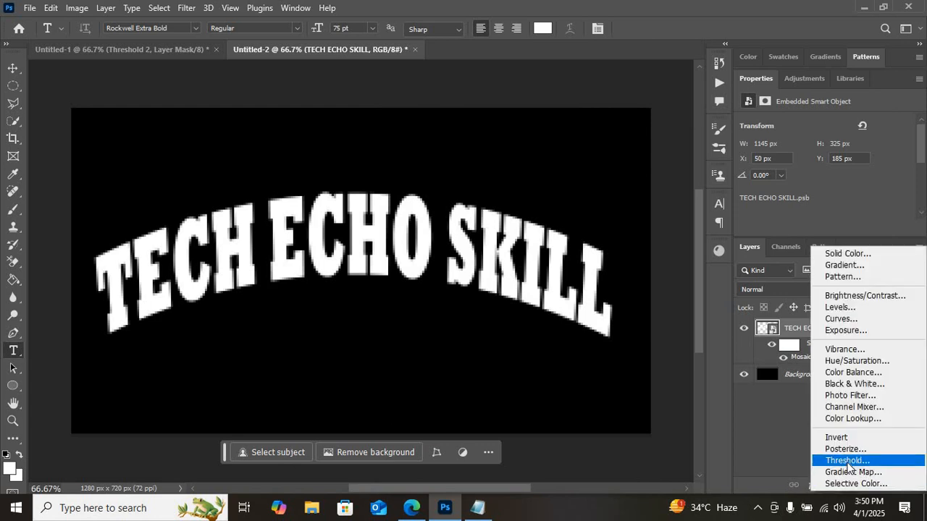
left_click(869, 464)
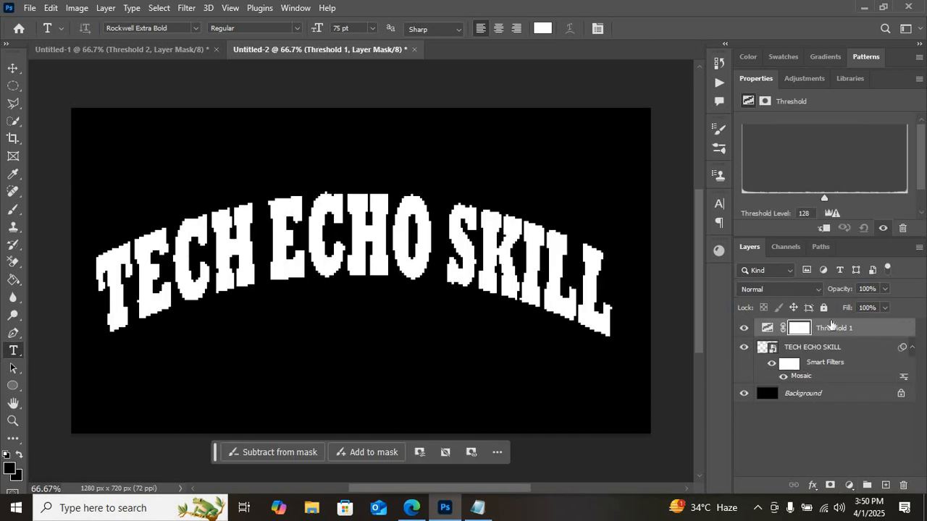
Step: Highlight the threshold setting in the Notepad notes, set the adjustment layer's threshold level to 150 and activate the Move tool
key("alt+Tab")
left_click(778, 273)
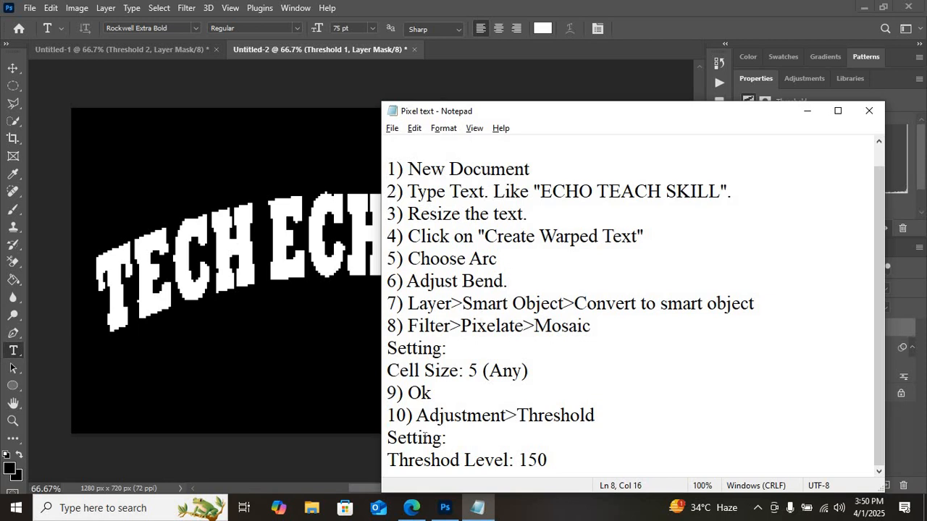
left_click_drag(388, 438, 565, 457)
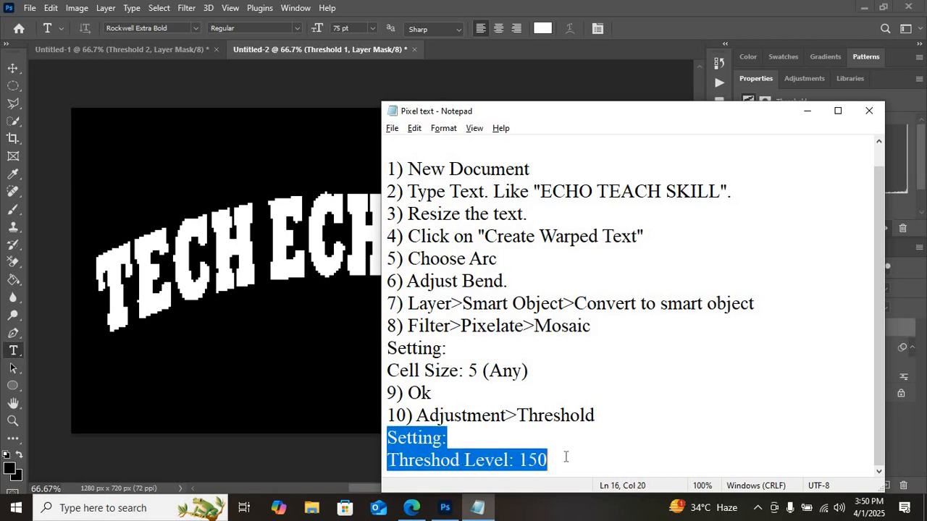
key("alt+Tab")
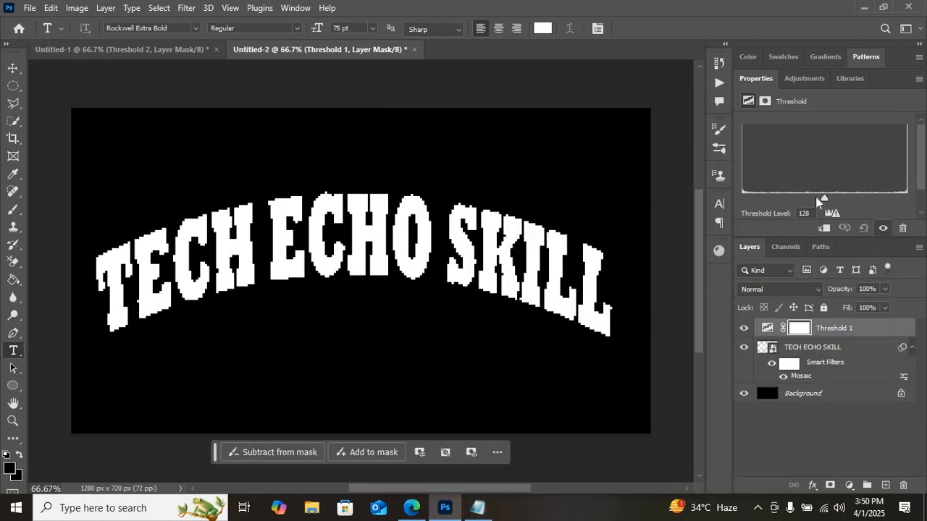
left_click_drag(823, 197, 821, 199)
left_click(808, 213)
type("1")
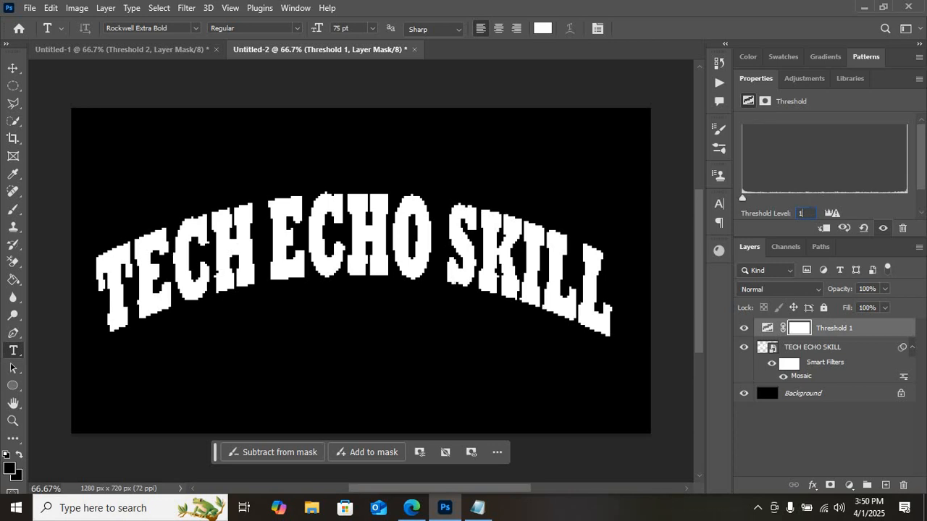
type("50")
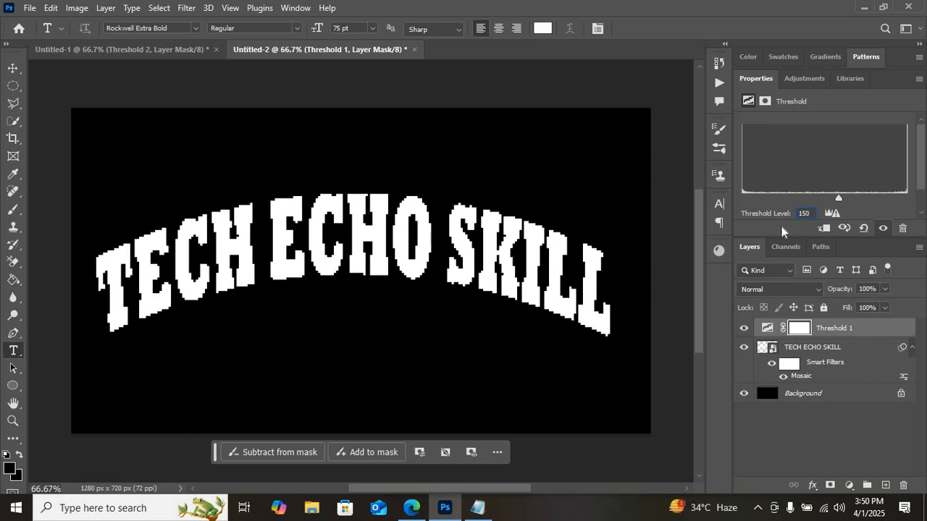
left_click(14, 70)
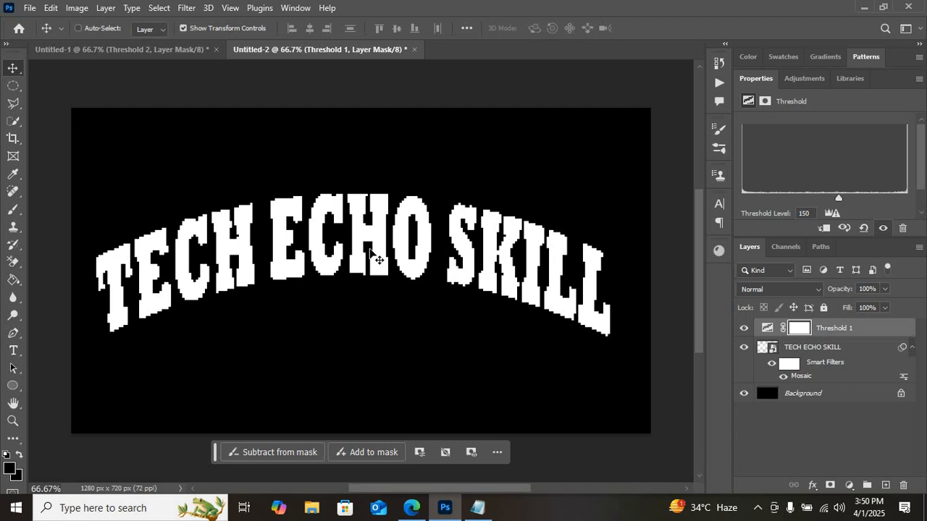